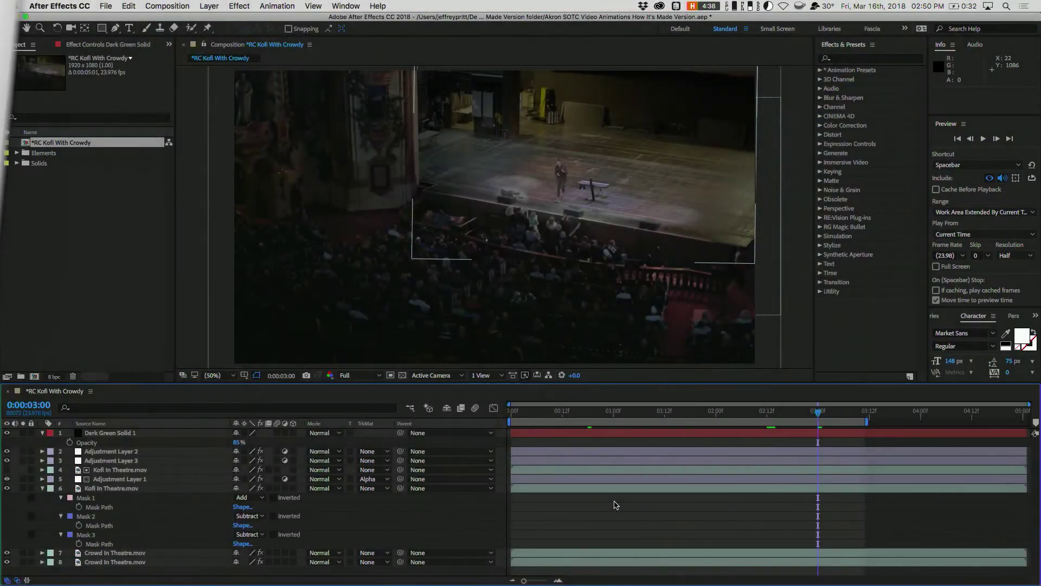
- Select the Kofi layer and Adjustment Layer 1 in turn to inspect their masks
left_click(578, 495)
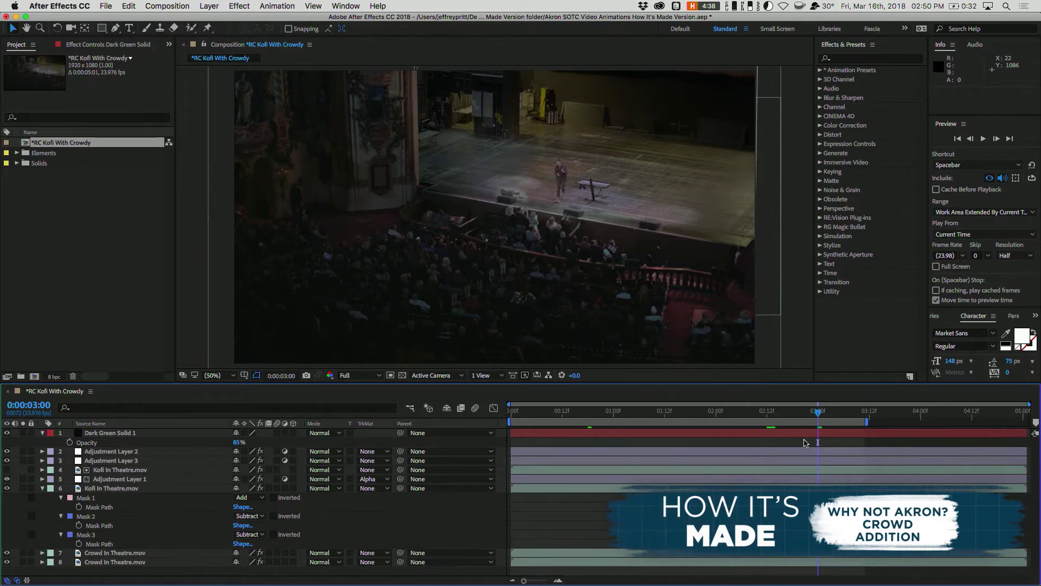
left_click(677, 465)
left_click(721, 479)
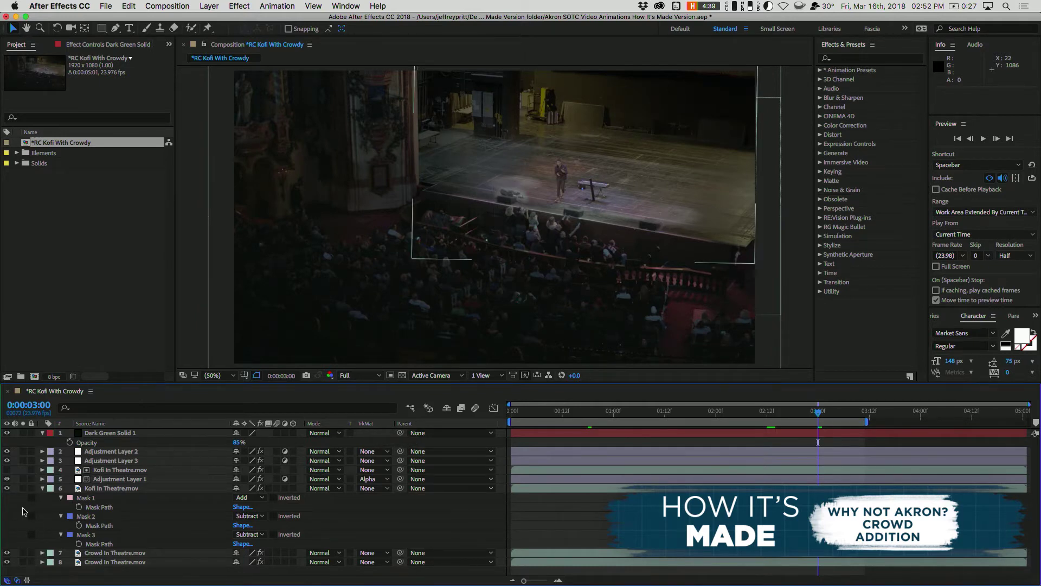
- Collapse Kofi In Theatre.mov's masks and Dark Green Solid 1's Opacity row
left_click(42, 488)
key("t")
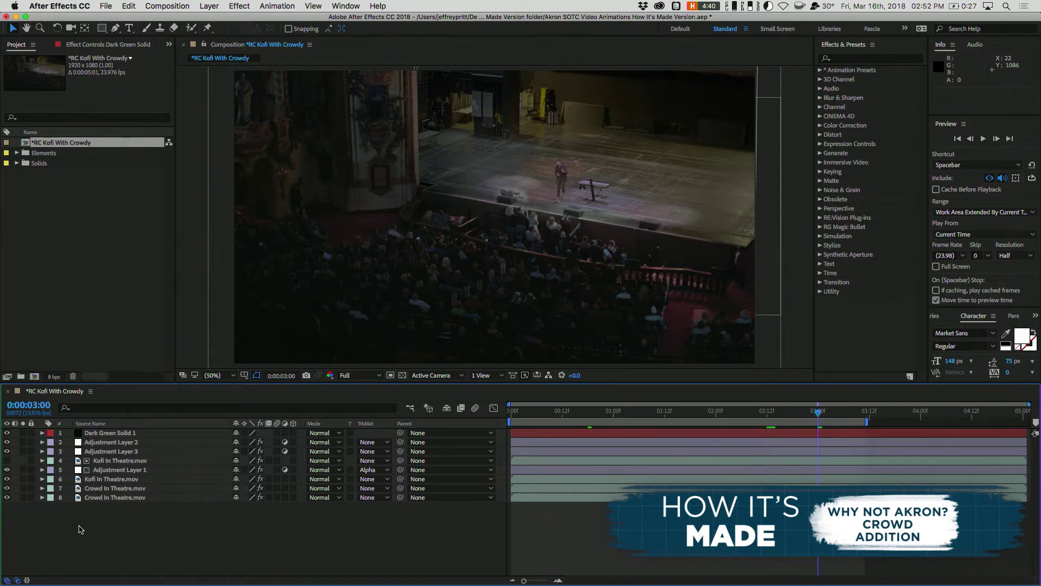
left_click(115, 497)
left_click(111, 478)
left_click(142, 512)
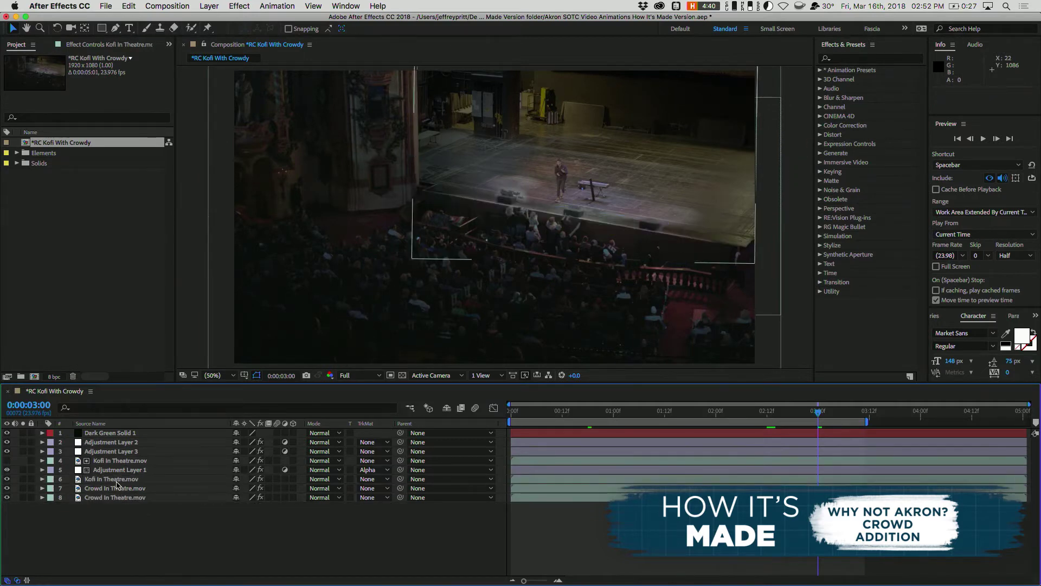
left_click(136, 479)
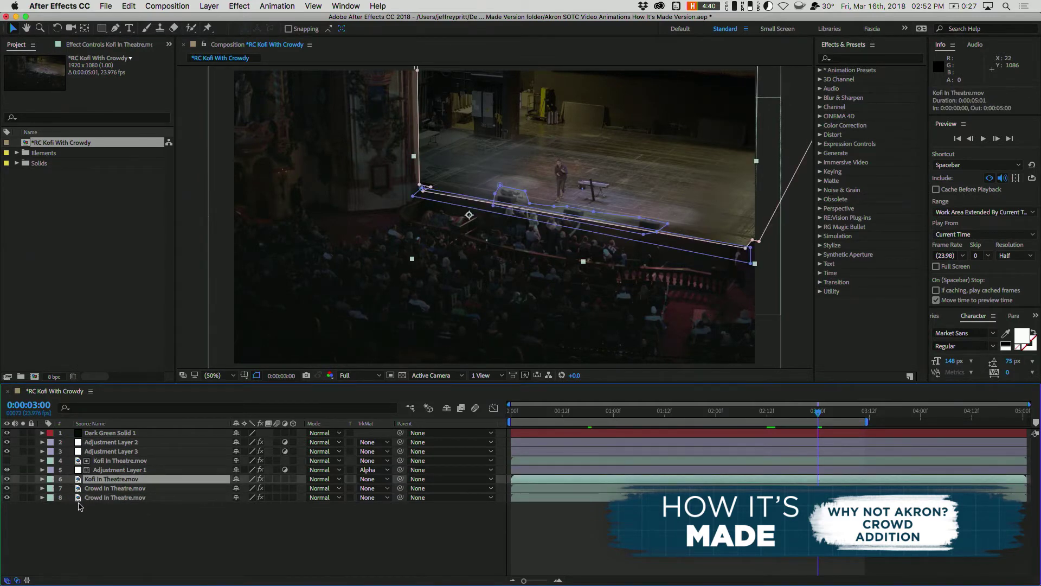
left_click(22, 478)
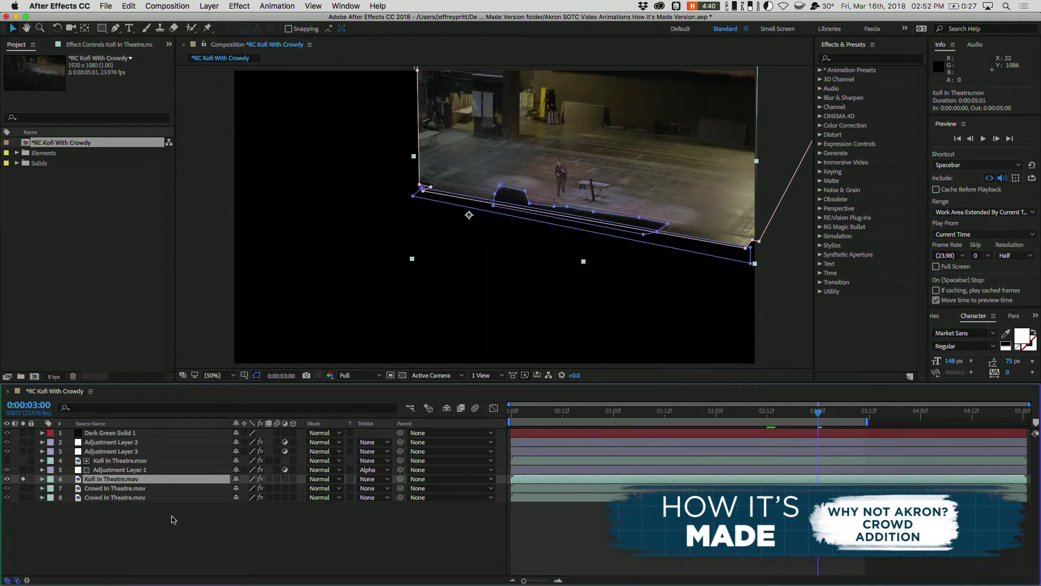
left_click(218, 522)
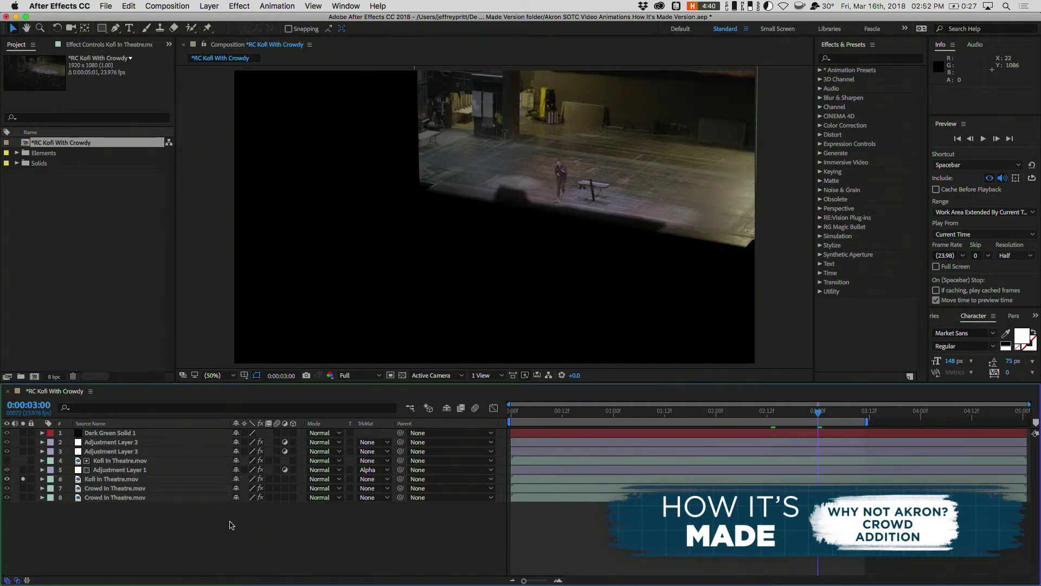
left_click(100, 479)
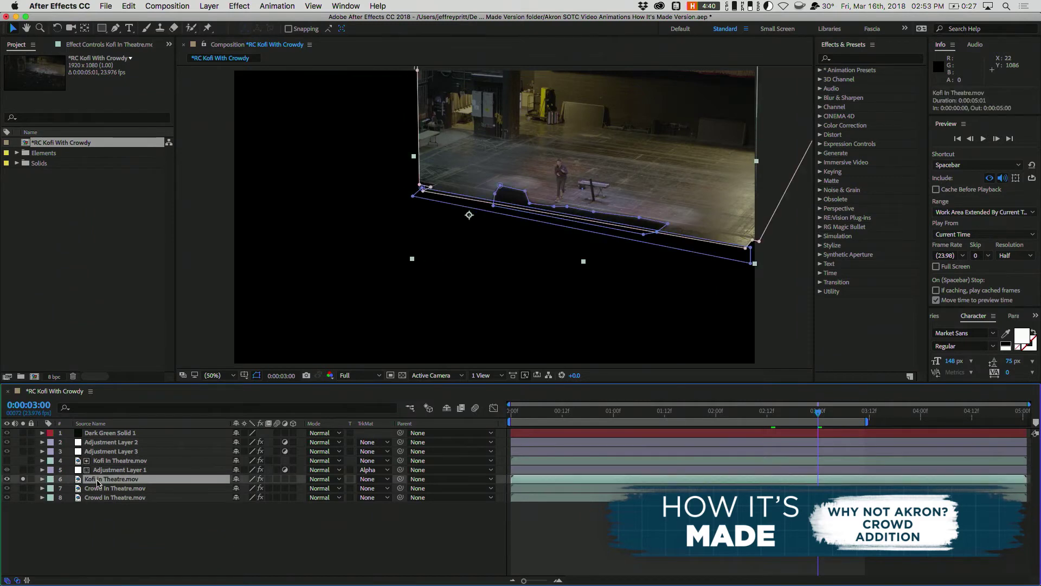
key("m")
left_click(259, 525)
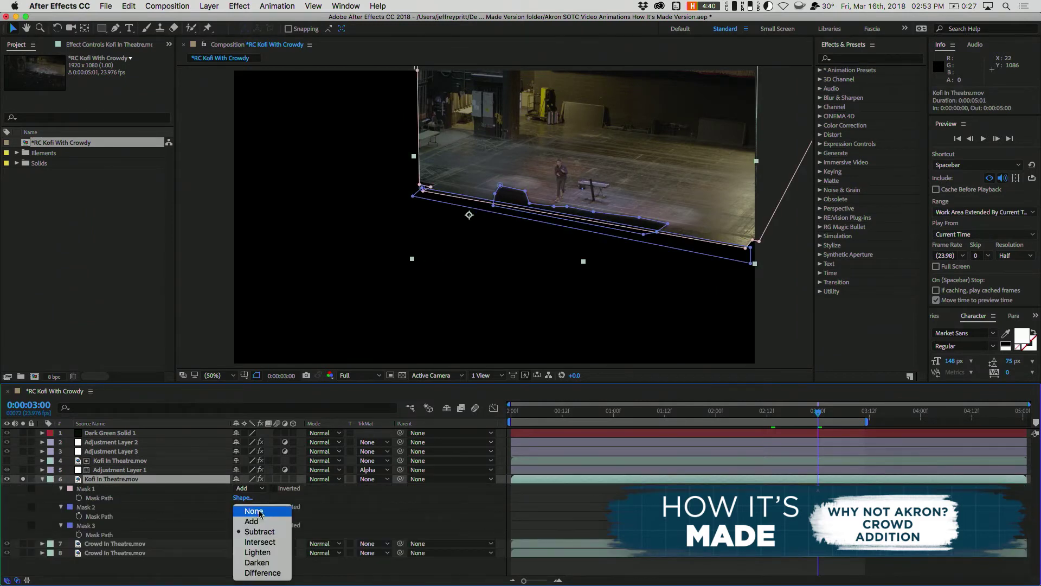
left_click(251, 510)
left_click(254, 494)
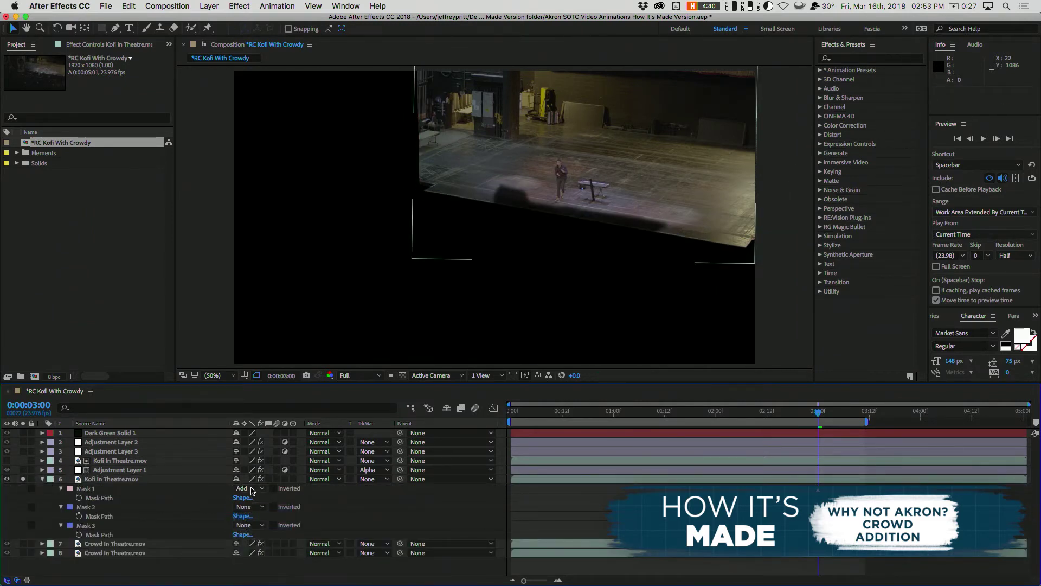
left_click(254, 498)
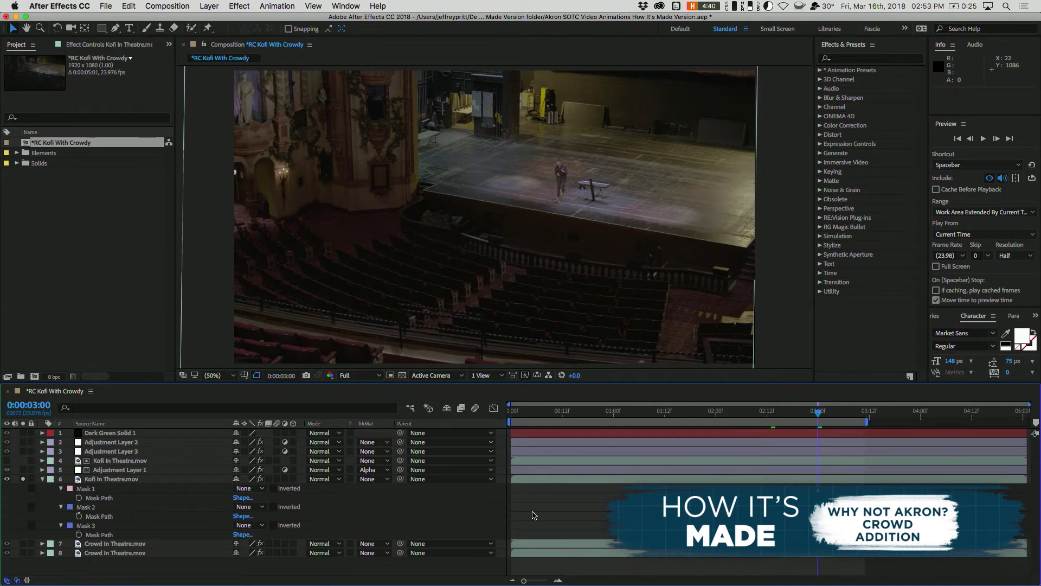
left_click(249, 488)
left_click(250, 507)
left_click(249, 525)
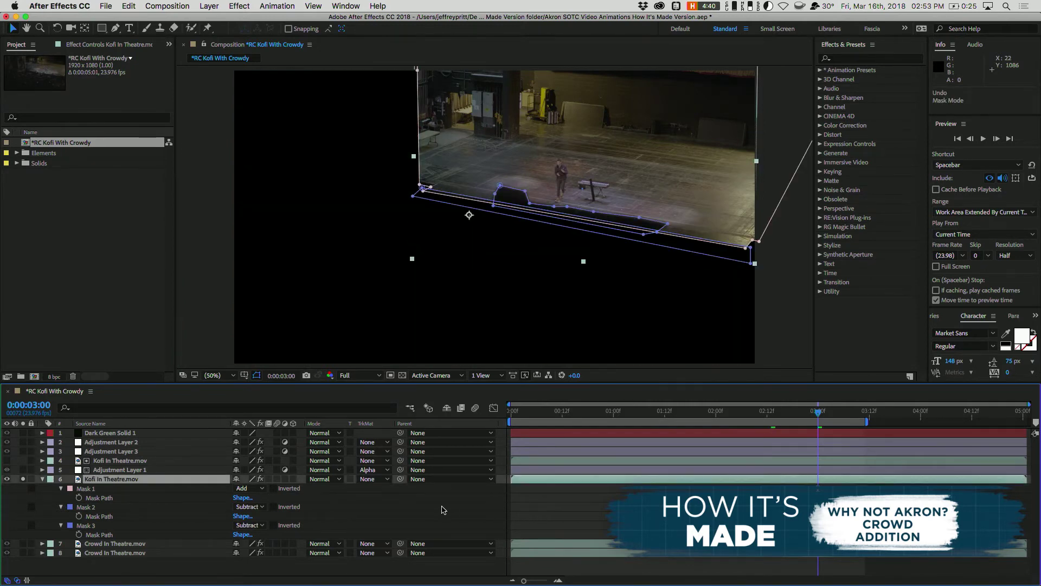
left_click(23, 479)
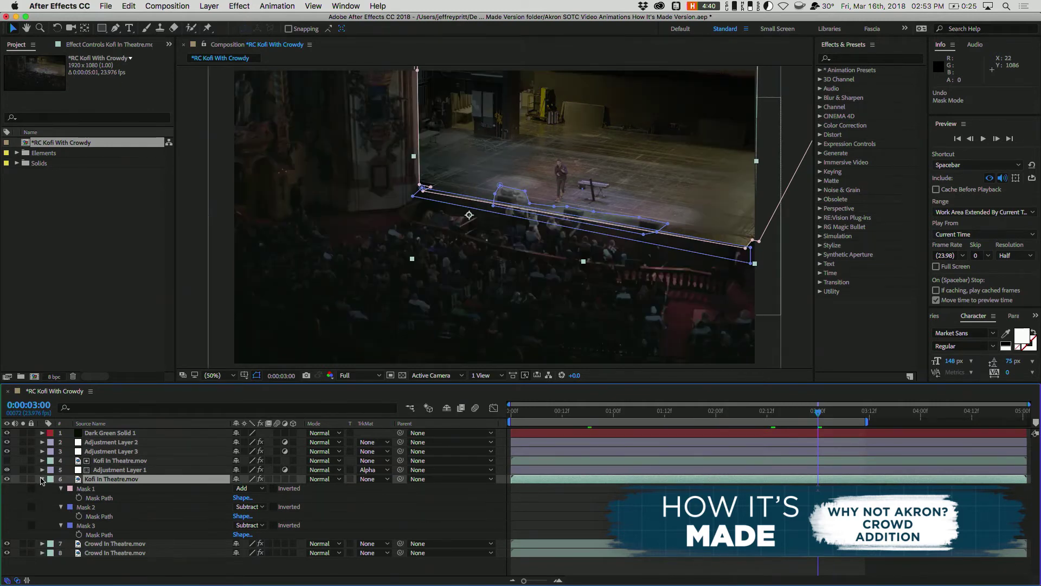
left_click(42, 479)
left_click(181, 556)
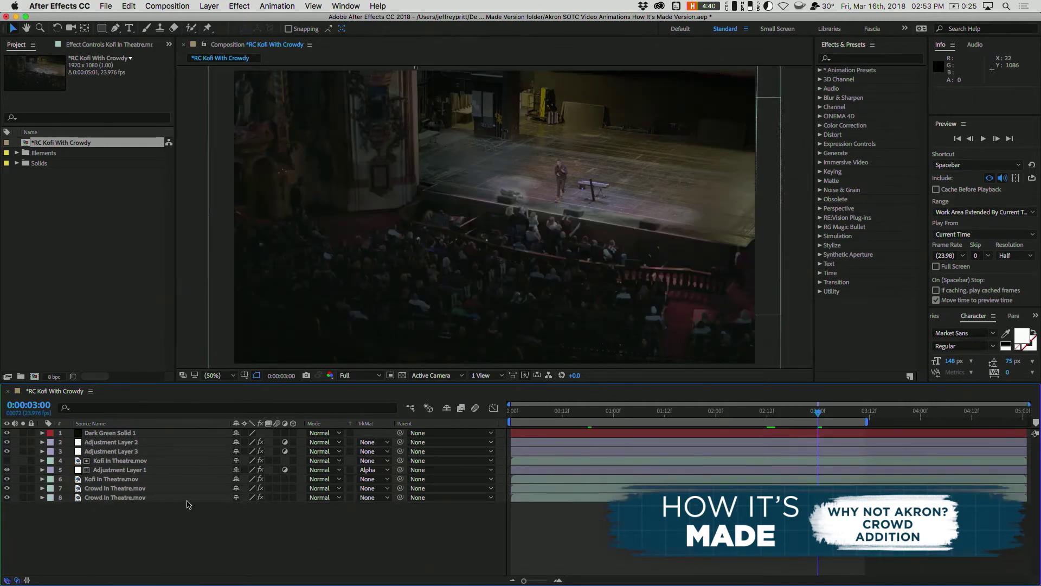
left_click(109, 498)
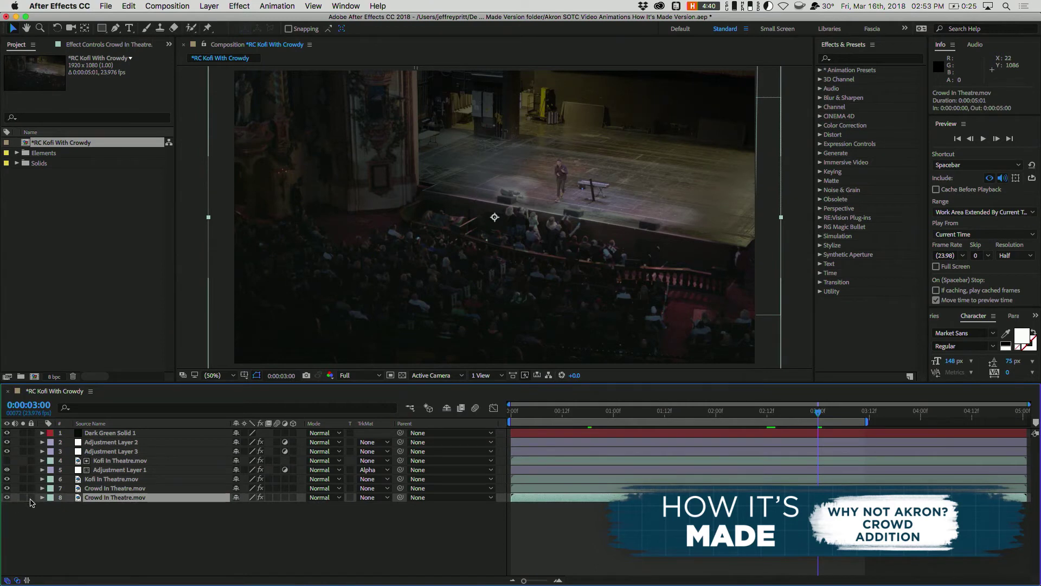
left_click(23, 497)
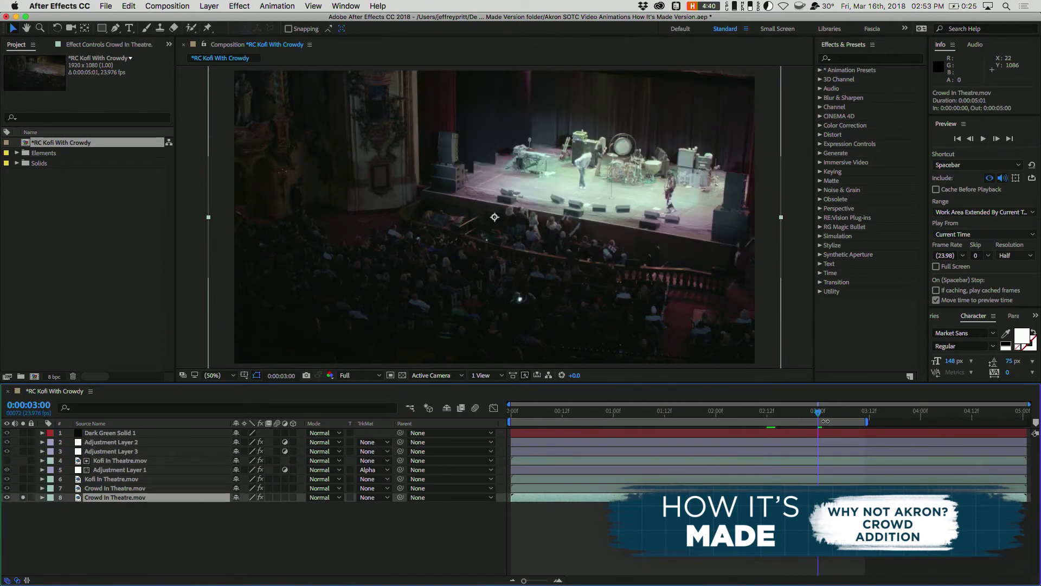
left_click_drag(820, 413, 631, 416)
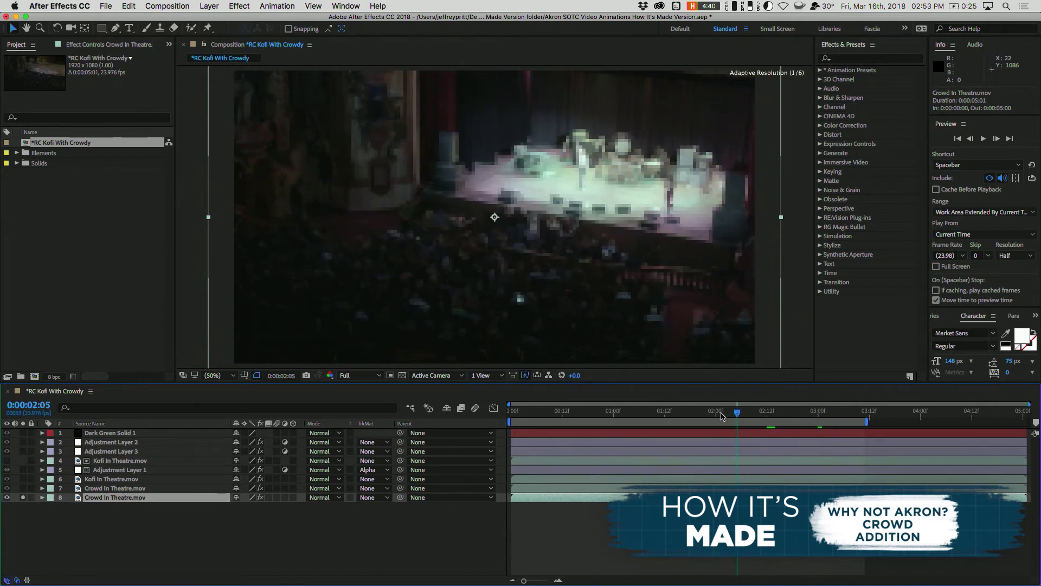
left_click(819, 414)
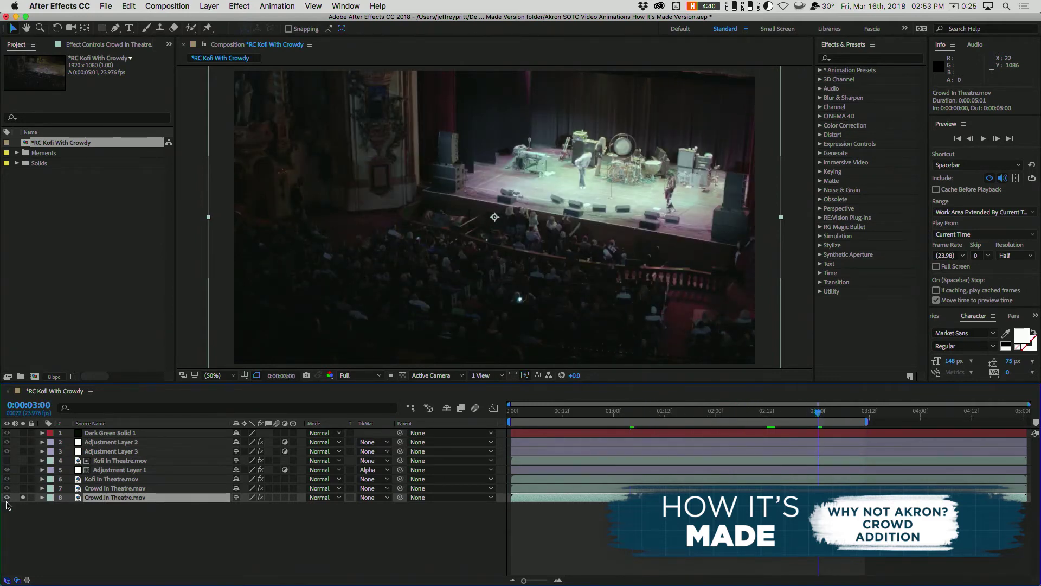
left_click(22, 497)
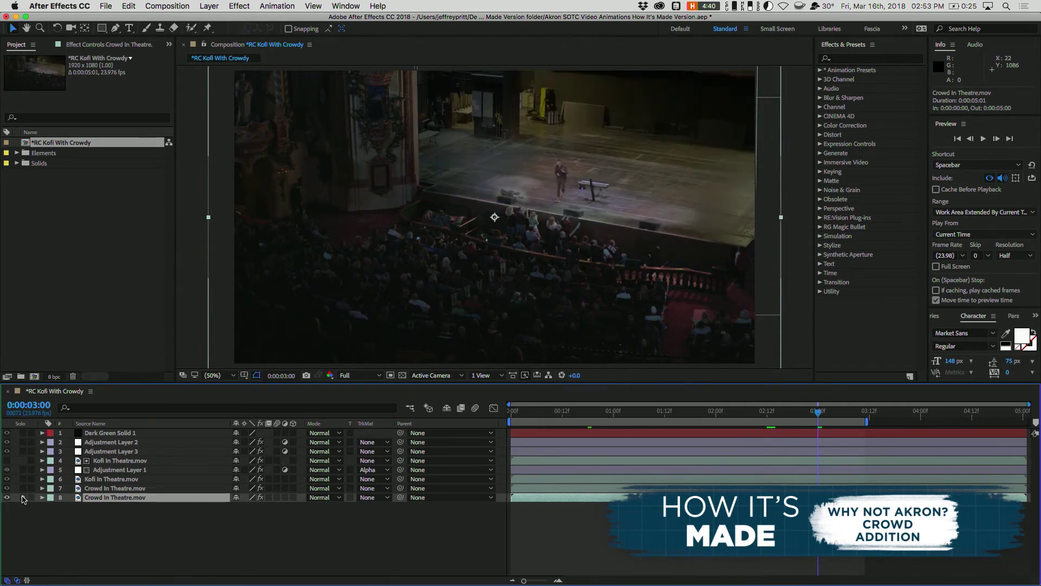
left_click(22, 497)
left_click(151, 527)
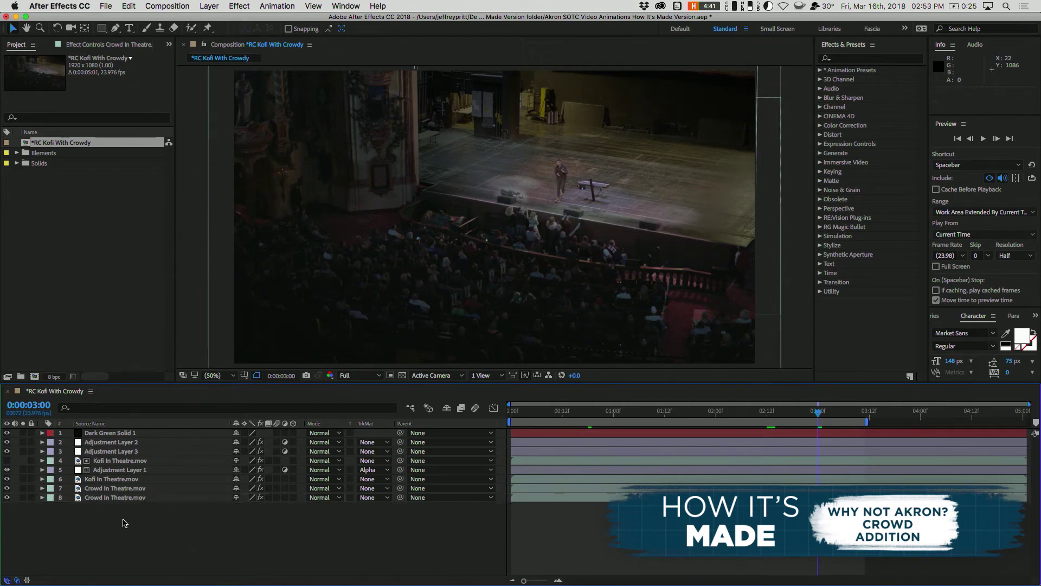
left_click(101, 490)
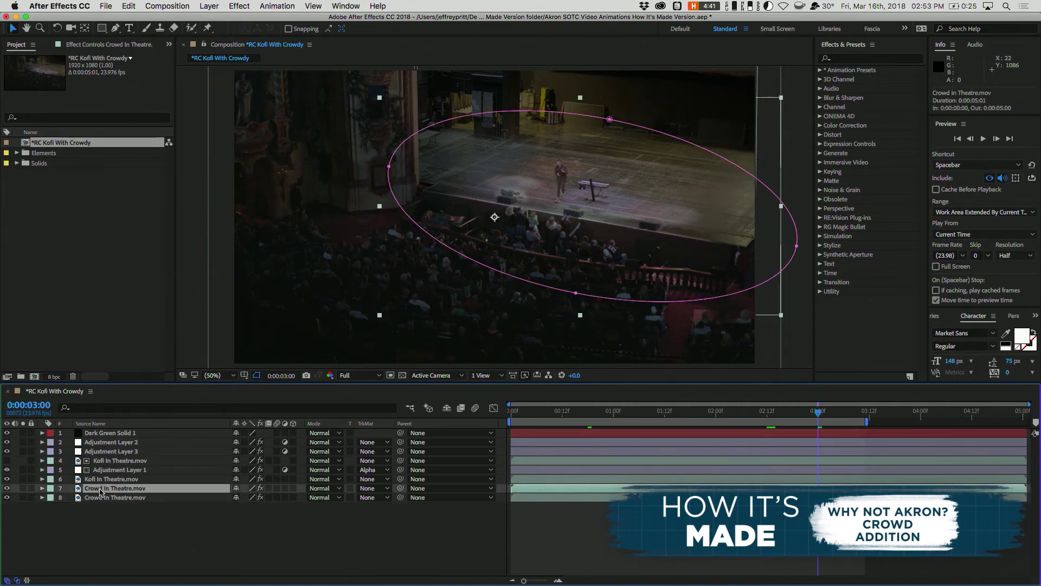
left_click(23, 488)
left_click(23, 488)
left_click(126, 522)
left_click(56, 472)
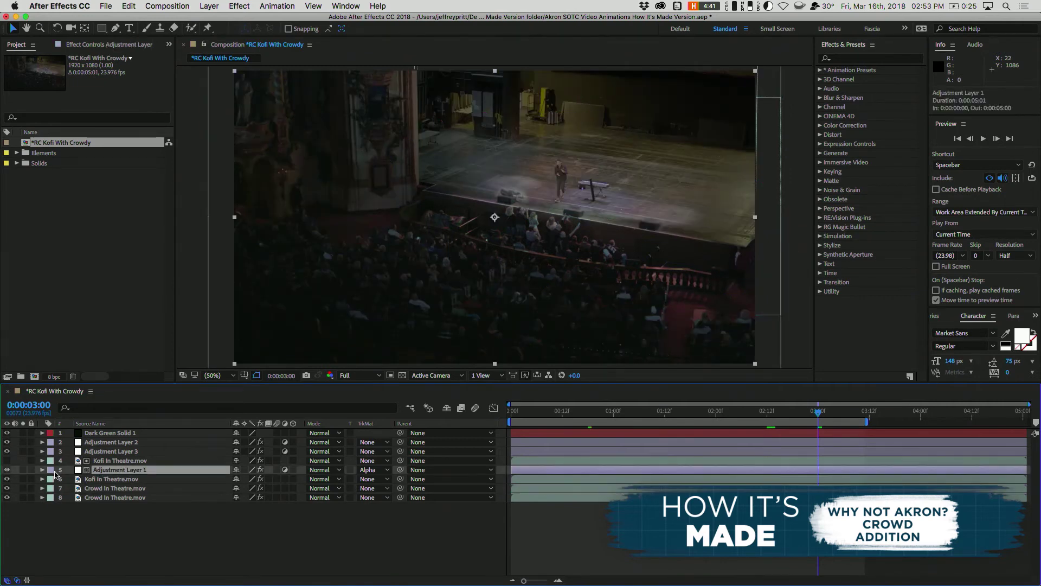
left_click(6, 470)
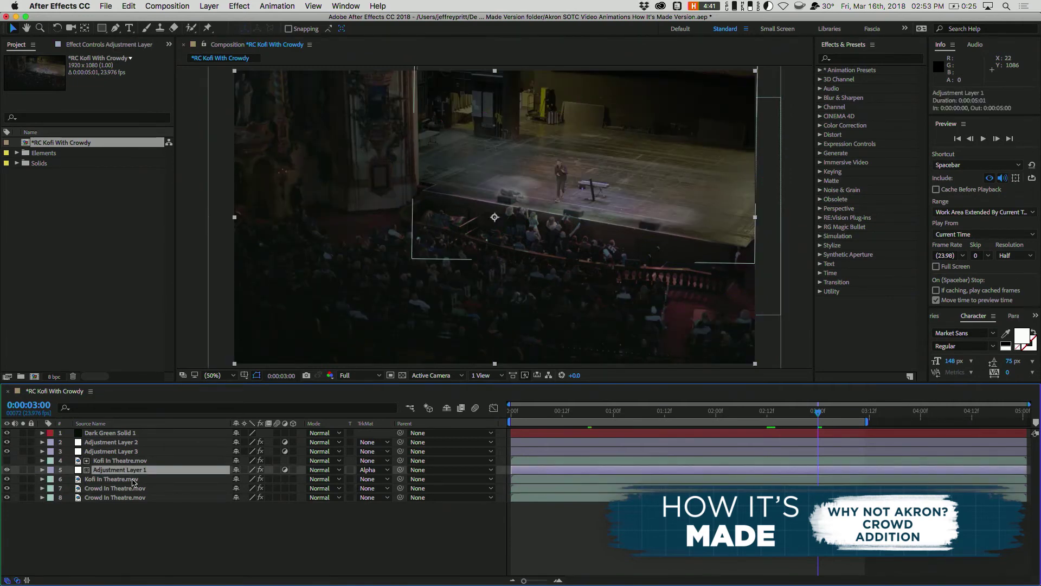
left_click(5, 451)
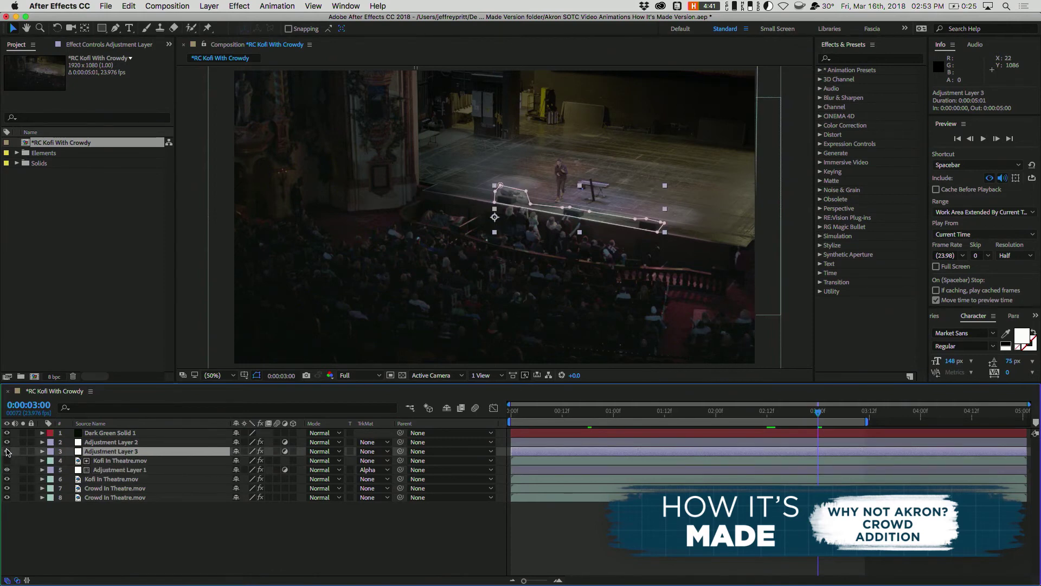
left_click(7, 451)
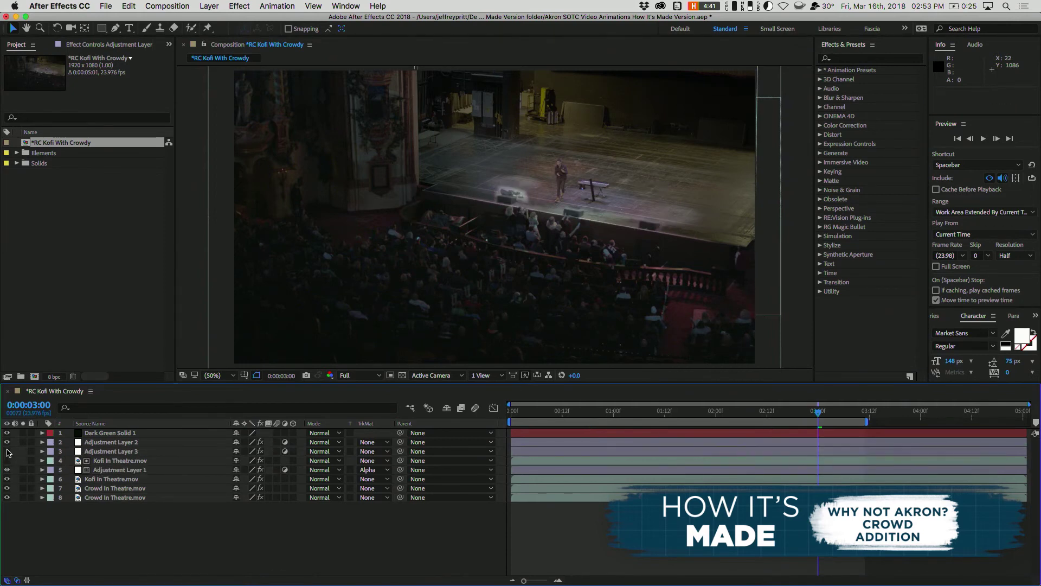
left_click(7, 451)
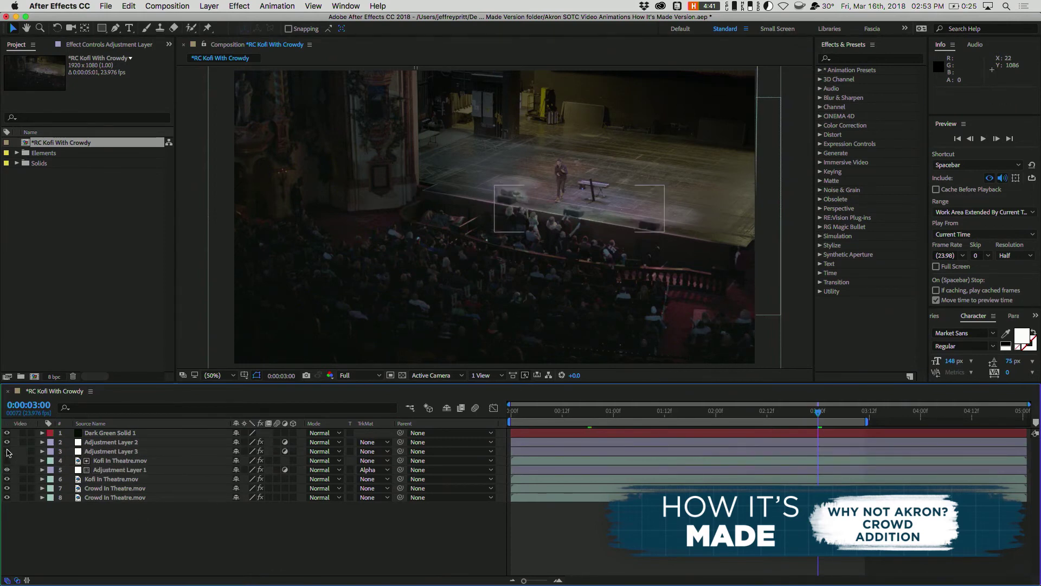
left_click(111, 442)
- Show Adjustment Layer 2's vignette and Dark Green Solid 1, then solo layer 7's concert footage
left_click(114, 433)
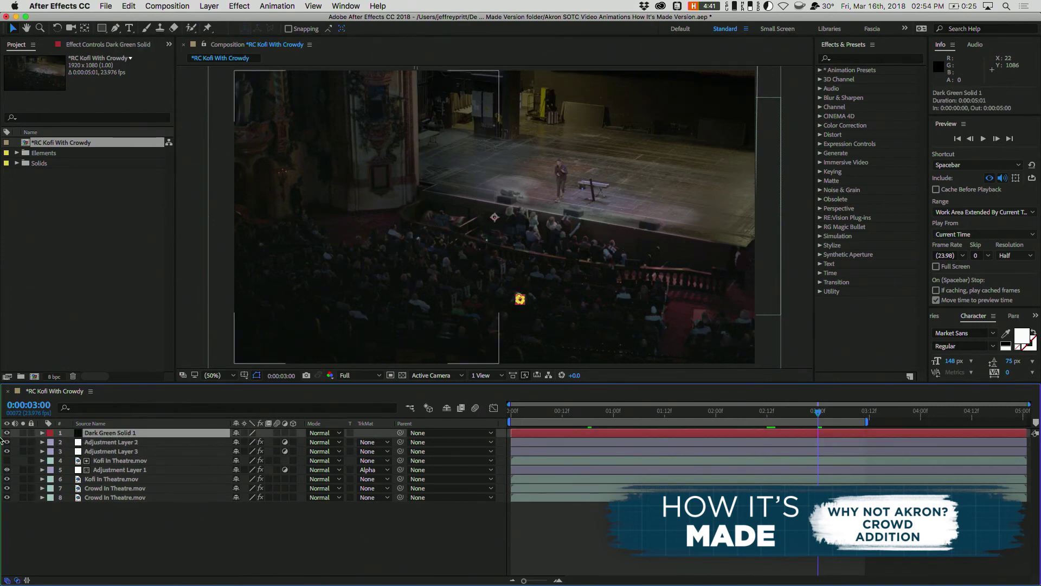
key("F2")
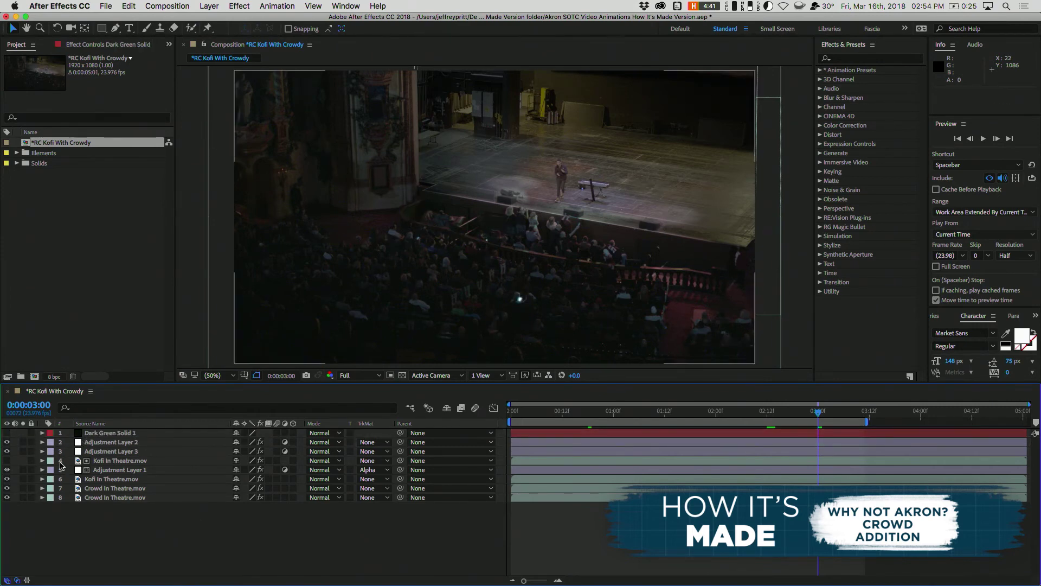
left_click(6, 442)
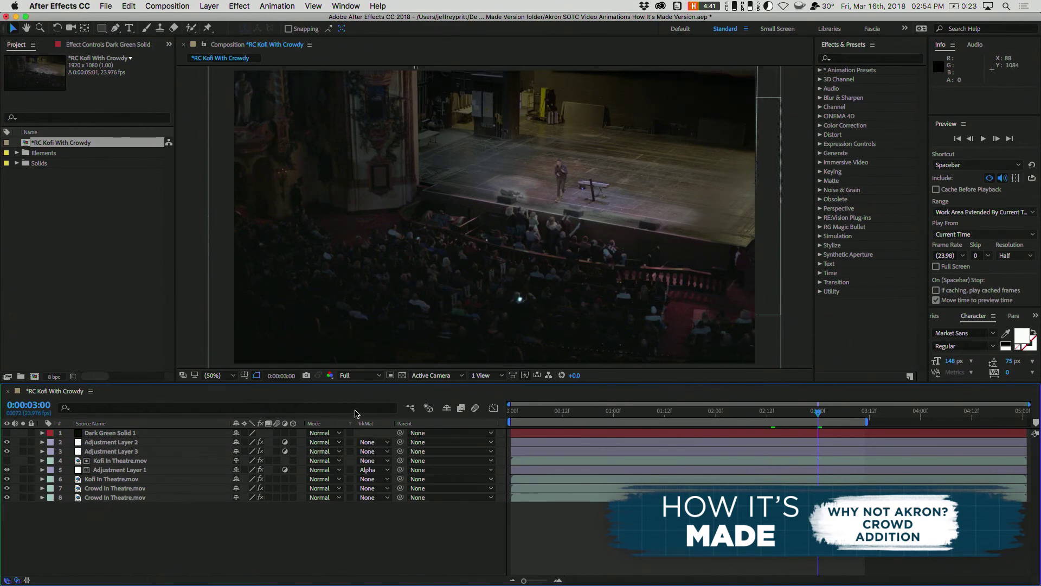
left_click(6, 432)
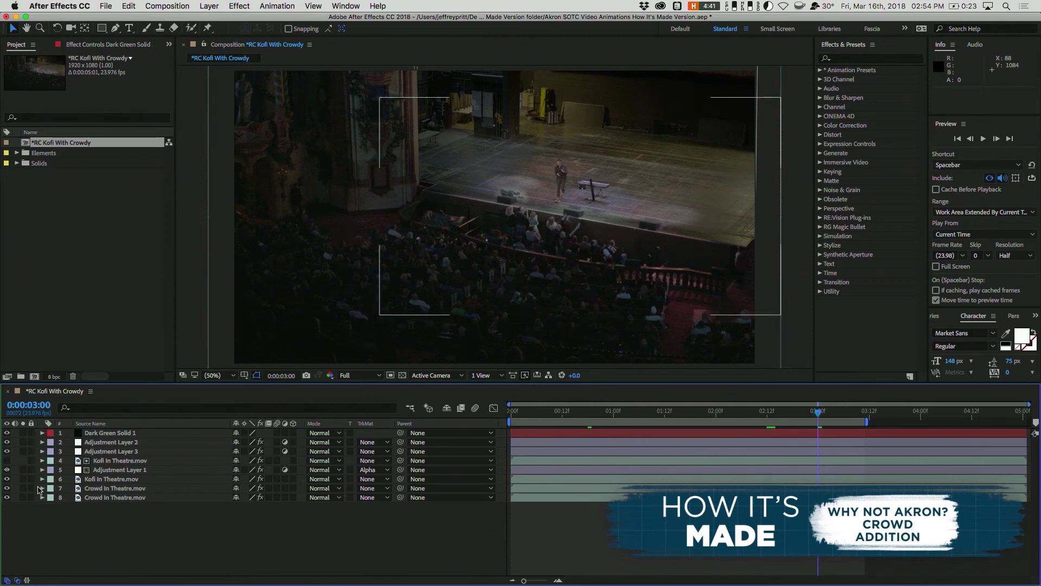
left_click(22, 488)
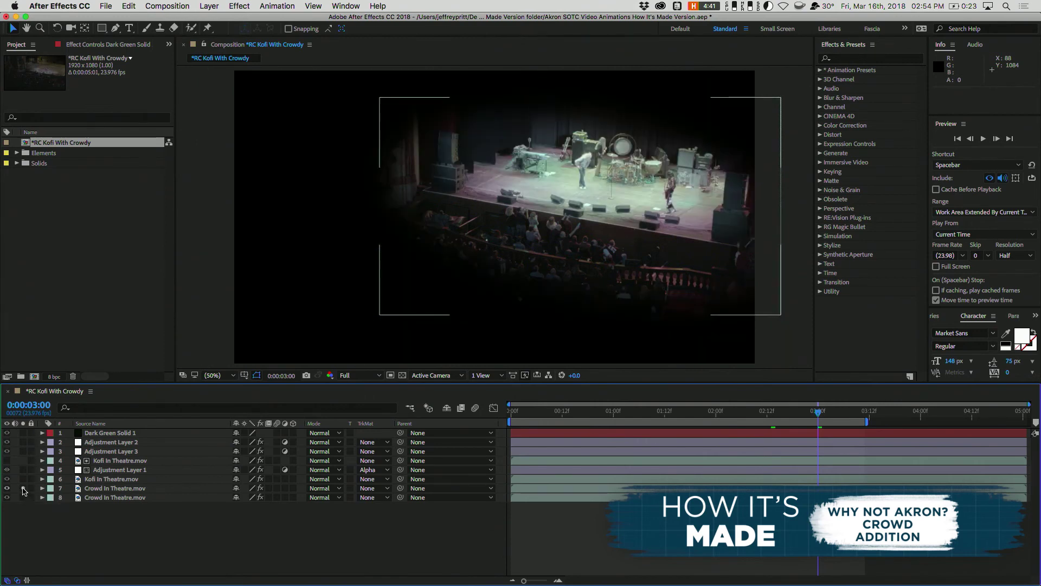
- Unsolo layer 7, briefly solo Kofi In Theatre.mov to check it, then deselect all layers
left_click(23, 489)
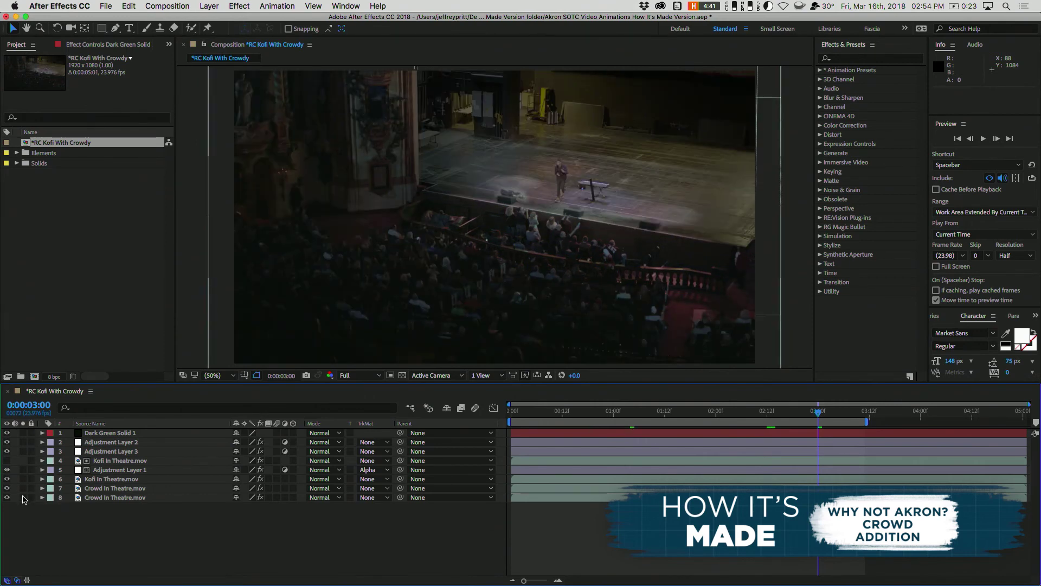
left_click(111, 479)
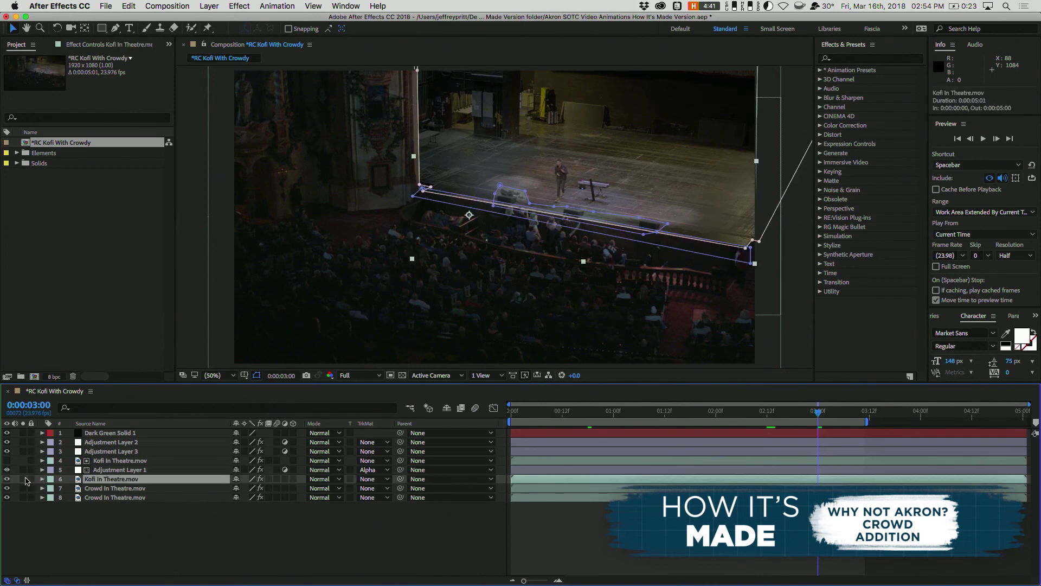
left_click(23, 479)
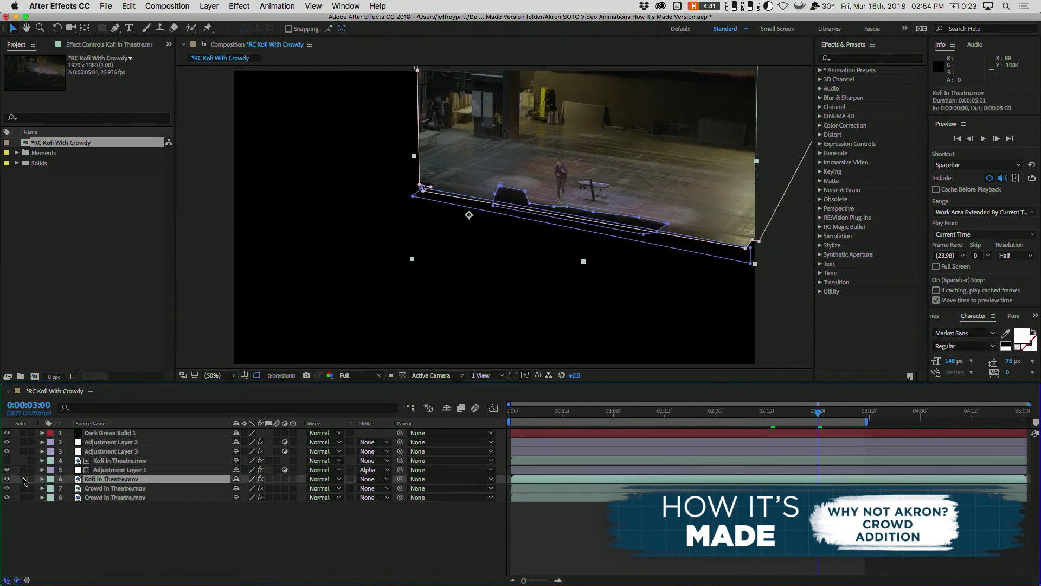
left_click(22, 479)
left_click(572, 529)
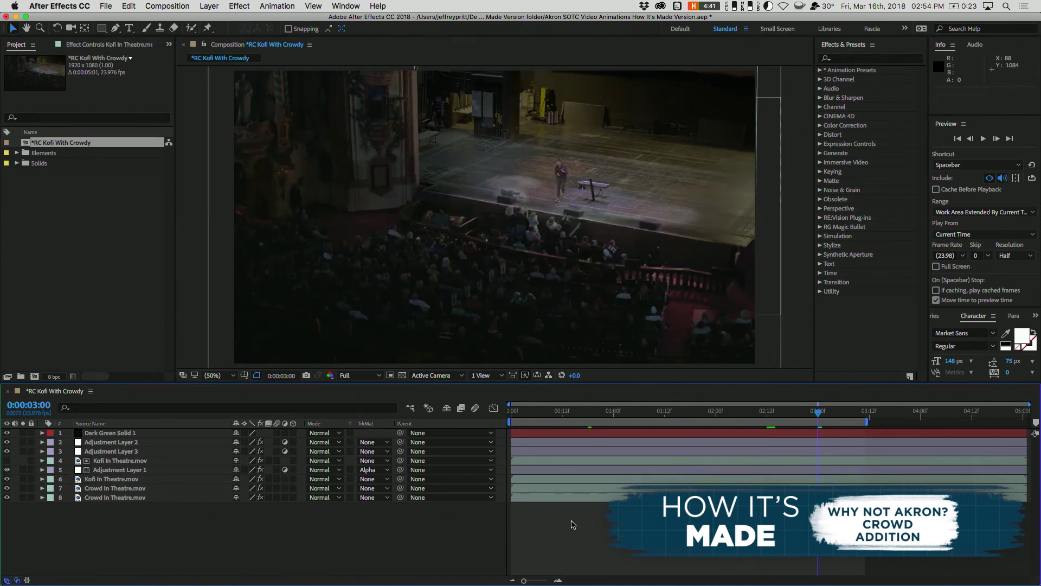